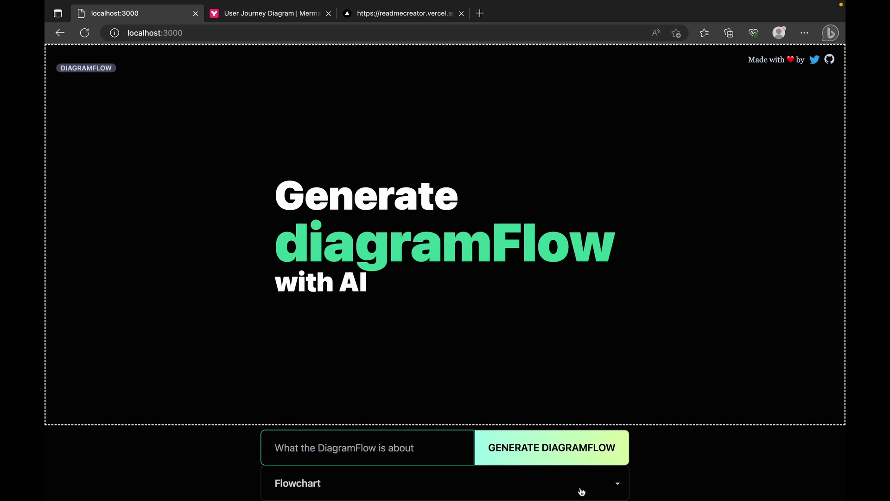
Step: Keep Flowchart as the diagram type and generate a flowchart about Google Meet
{"action": "left_click", "coordinate": [302, 483]}
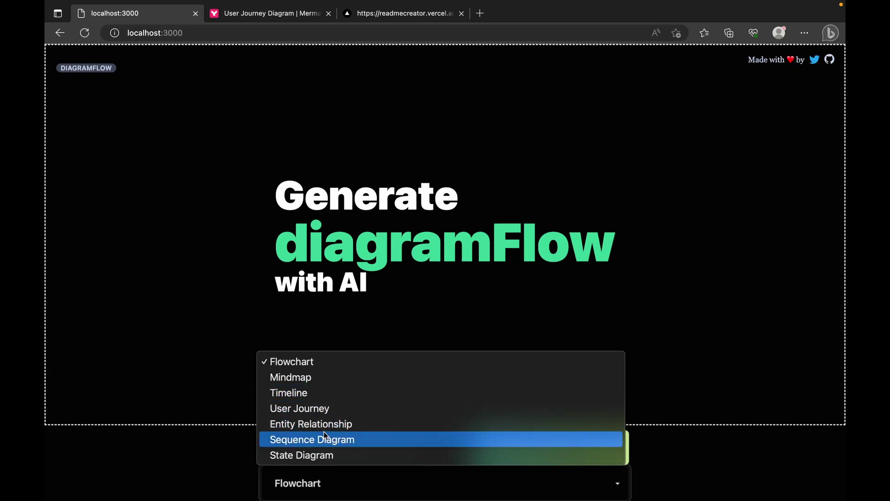
{"action": "left_click", "coordinate": [217, 383]}
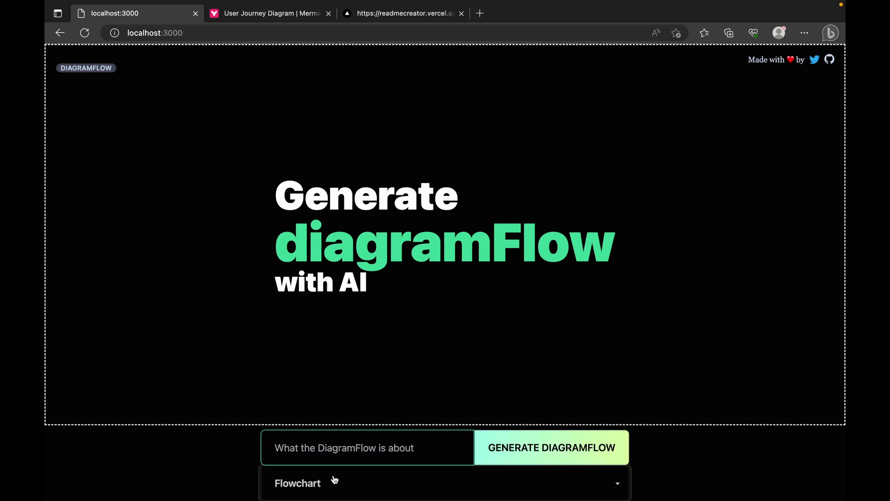
{"action": "left_click", "coordinate": [322, 448]}
{"action": "type", "text": "Goo"}
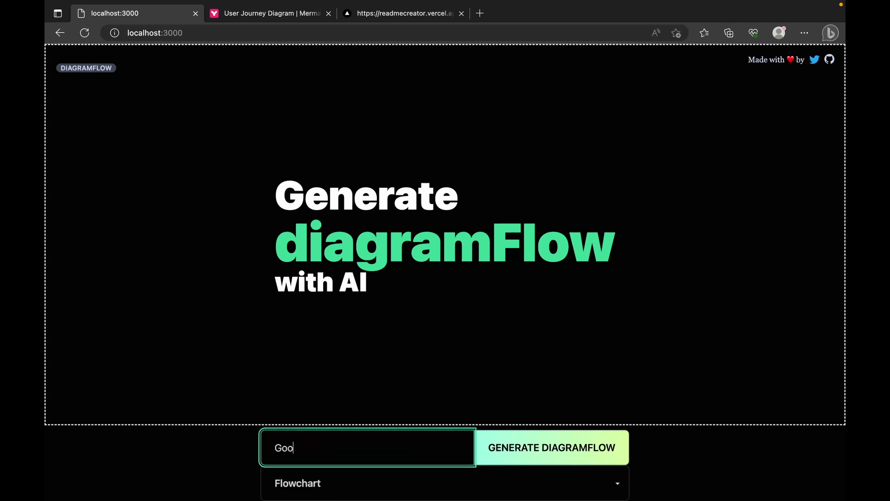
{"action": "type", "text": "gle Meet"}
{"action": "left_click", "coordinate": [541, 463]}
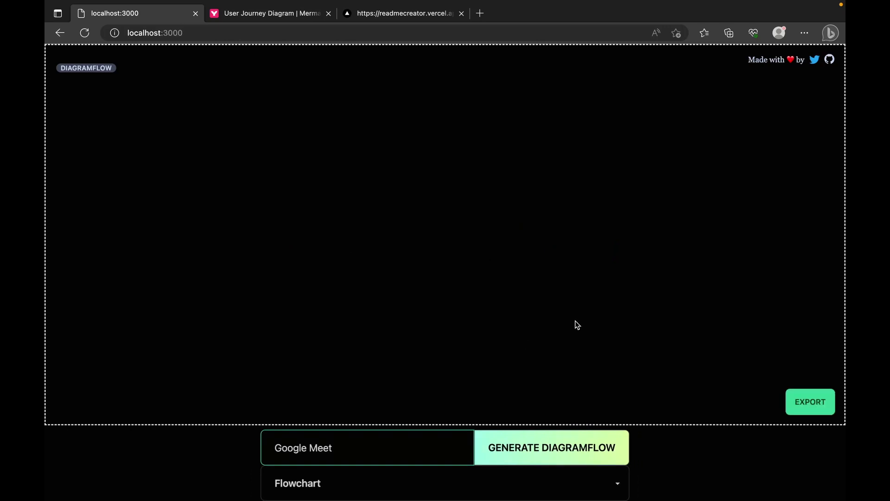
Step: Change the topic from Google Meet to Google Docs and regenerate the flowchart
{"action": "left_click", "coordinate": [364, 449]}
{"action": "key", "text": "BackSpace"}
{"action": "key", "text": "BackSpace"}
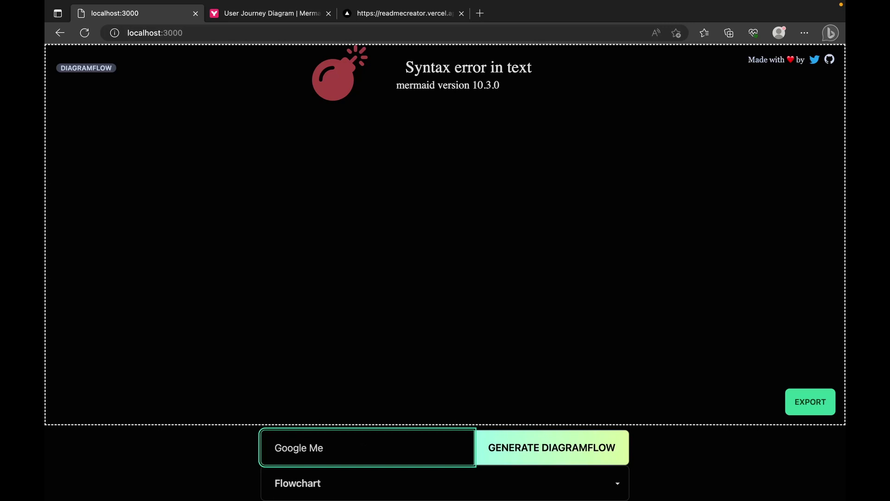
{"action": "key", "text": "BackSpace"}
{"action": "key", "text": "BackSpace"}
{"action": "type", "text": "Docs"}
{"action": "left_click", "coordinate": [581, 452]}
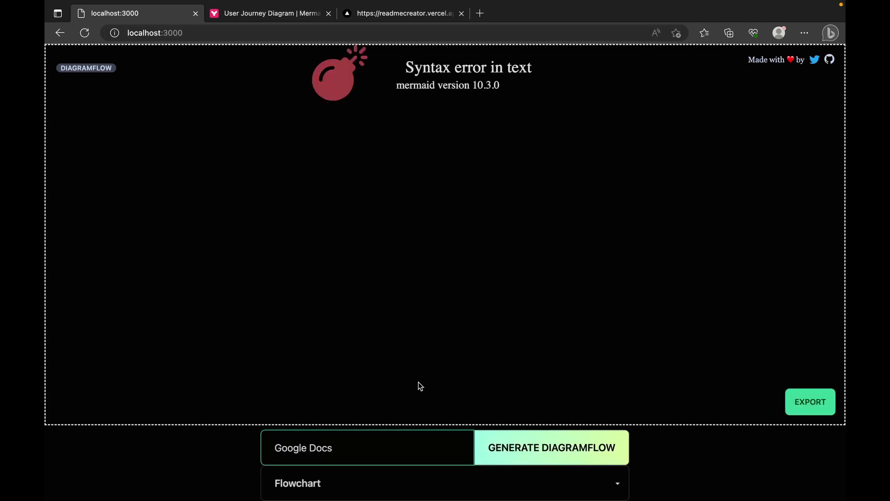
Step: Switch the diagram type to Mindmap and generate a Google Docs mind map with General, Features and Benefits branches
{"action": "left_click", "coordinate": [341, 450]}
{"action": "left_click", "coordinate": [361, 474]}
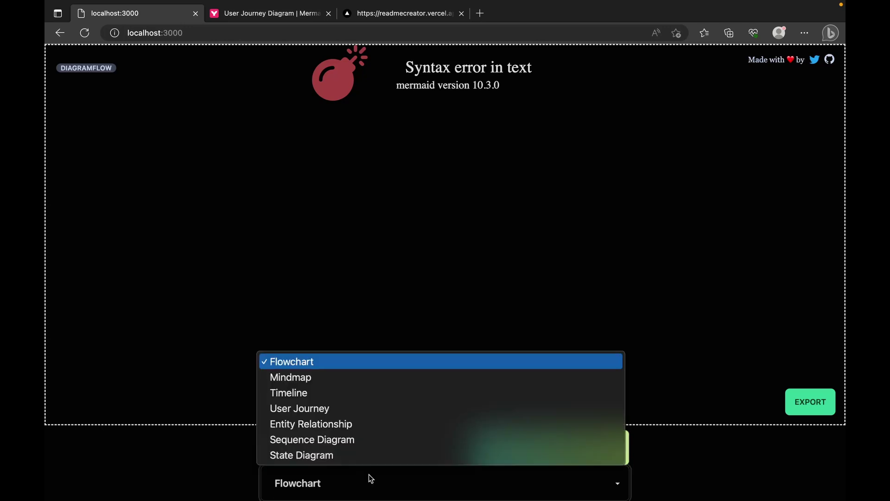
{"action": "left_click", "coordinate": [321, 375]}
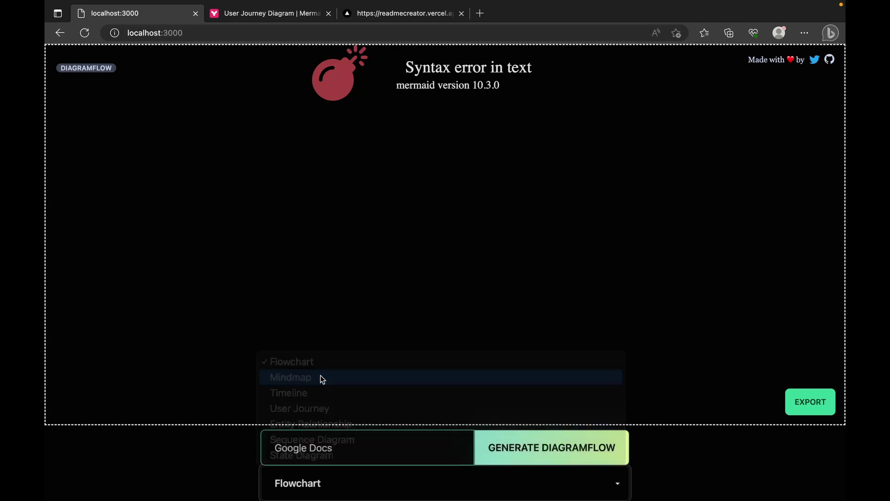
{"action": "left_click", "coordinate": [569, 447]}
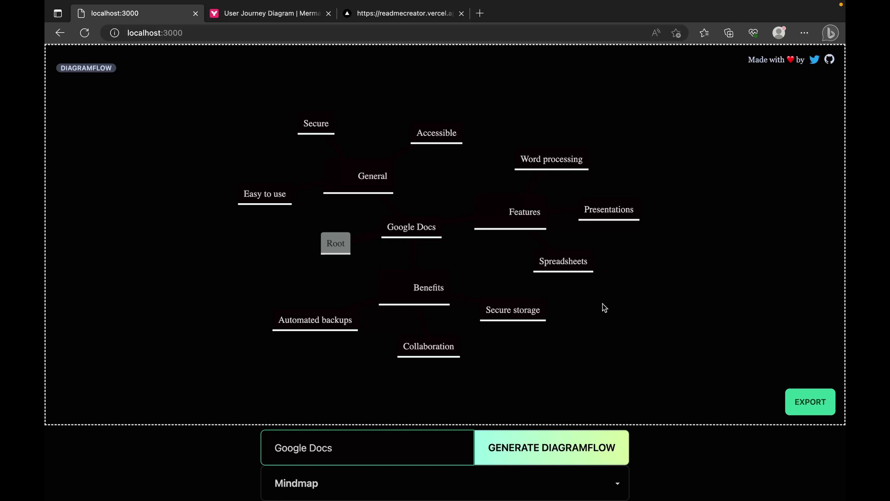
Step: Switch to Timeline and generate the Google Docs timeline spanning 2004 to 2019
{"action": "left_click", "coordinate": [393, 493]}
{"action": "left_click", "coordinate": [347, 394]}
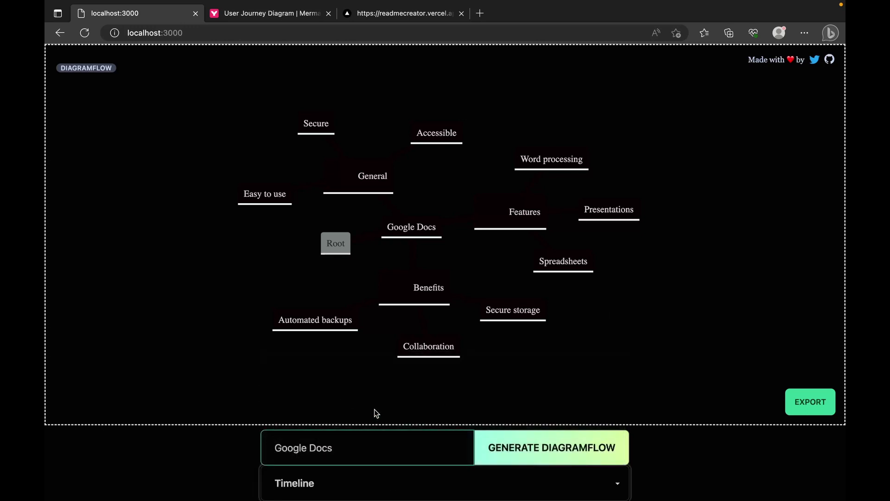
{"action": "left_click", "coordinate": [538, 447]}
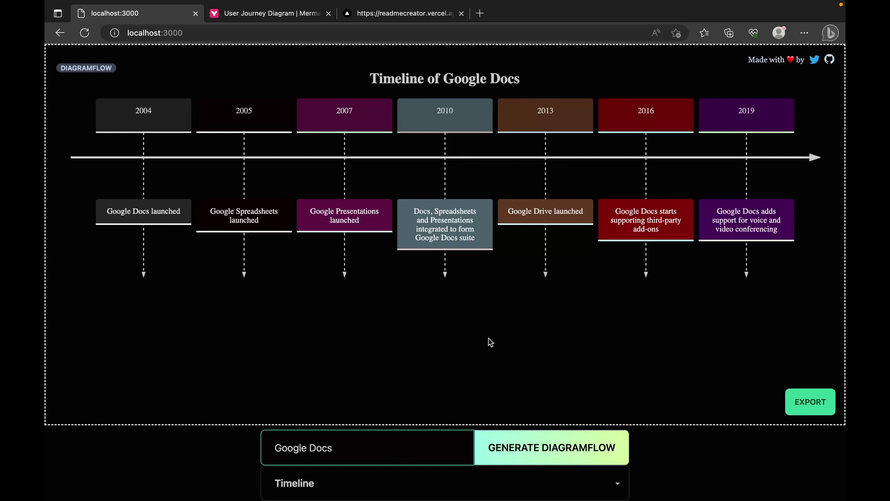
Step: Generate the 'Working with Google Docs' user journey diagram and bring up its export options
{"action": "left_click", "coordinate": [373, 489]}
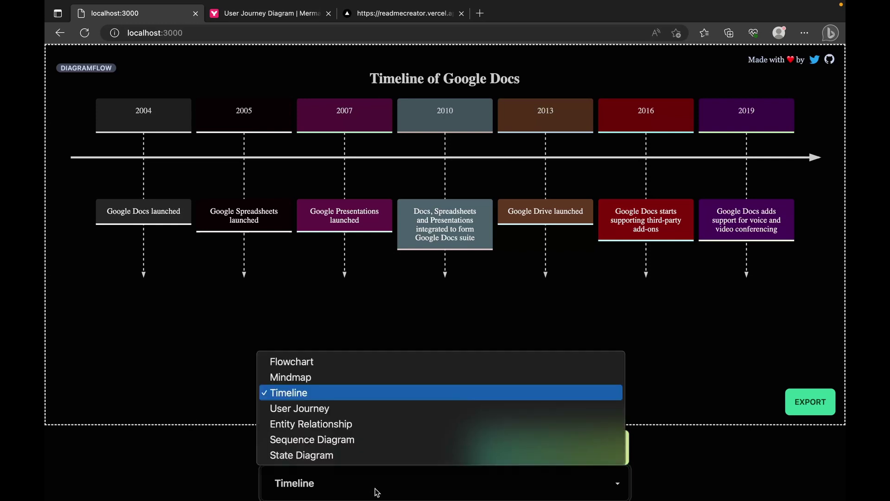
{"action": "left_click", "coordinate": [331, 414]}
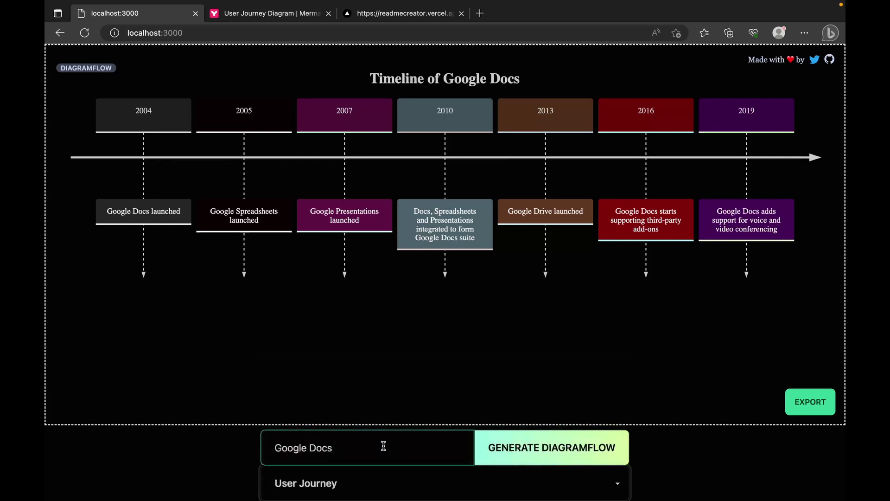
{"action": "left_click", "coordinate": [551, 448]}
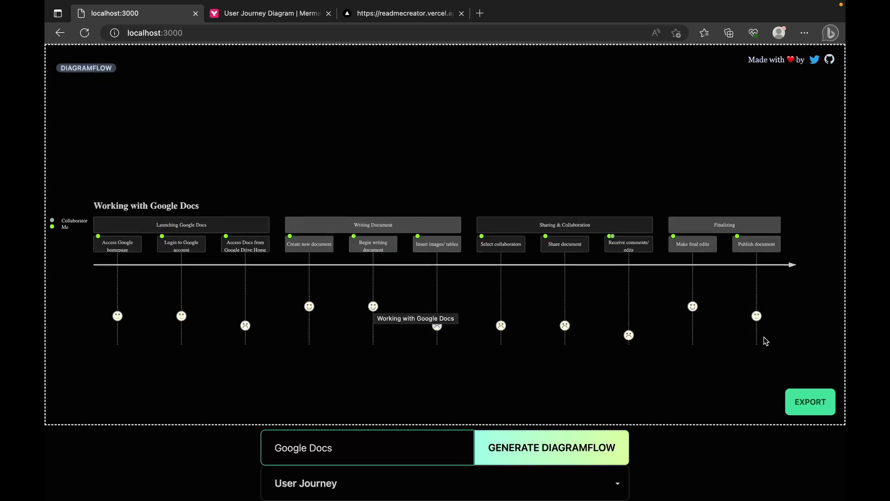
{"action": "left_click", "coordinate": [806, 403]}
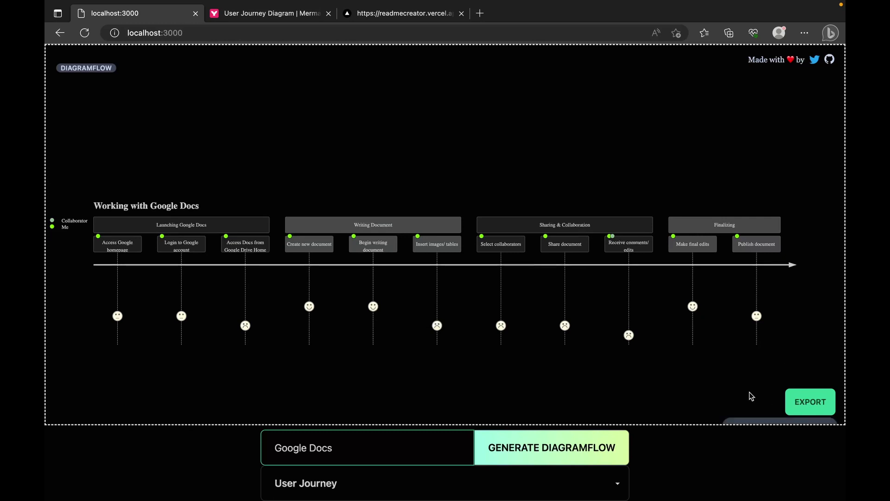
{"action": "scroll", "coordinate": [678, 390], "scroll_direction": "up", "scroll_amount": 3}
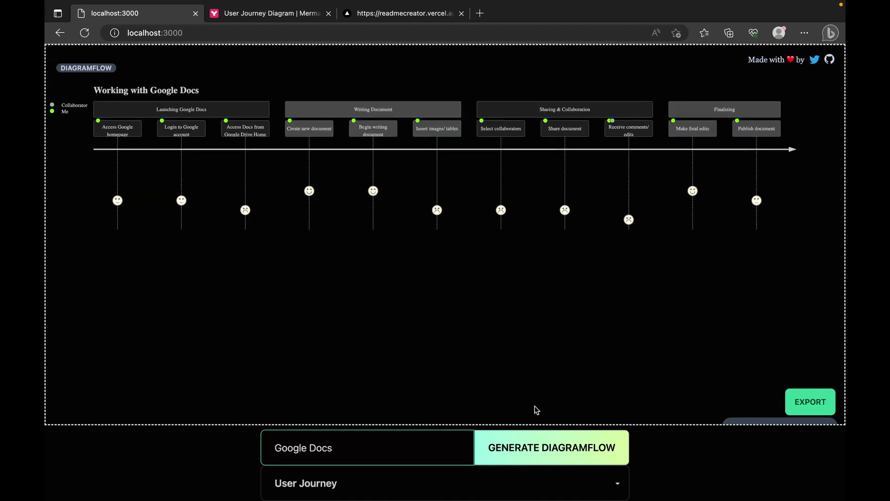
Step: Switch to Entity Relationship and generate the Google Docs diagram of USER, DOC and COMMENT
{"action": "left_click", "coordinate": [448, 486]}
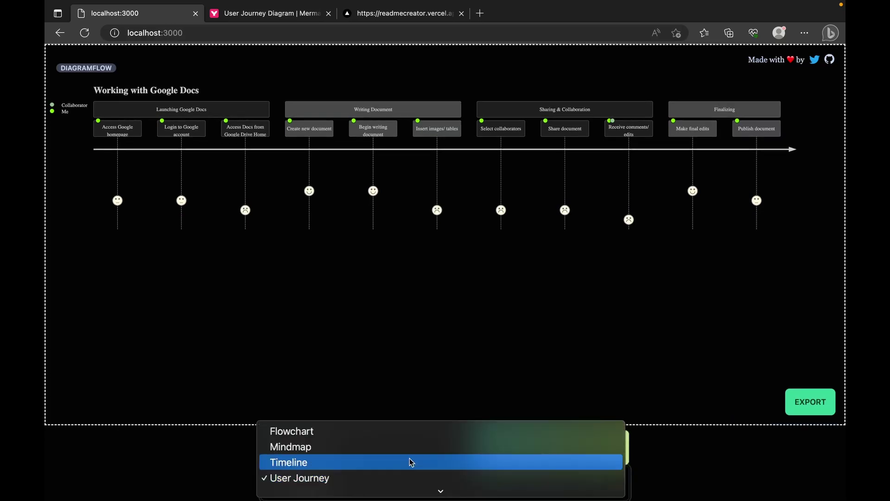
{"action": "scroll", "coordinate": [410, 462], "scroll_direction": "down", "scroll_amount": 3}
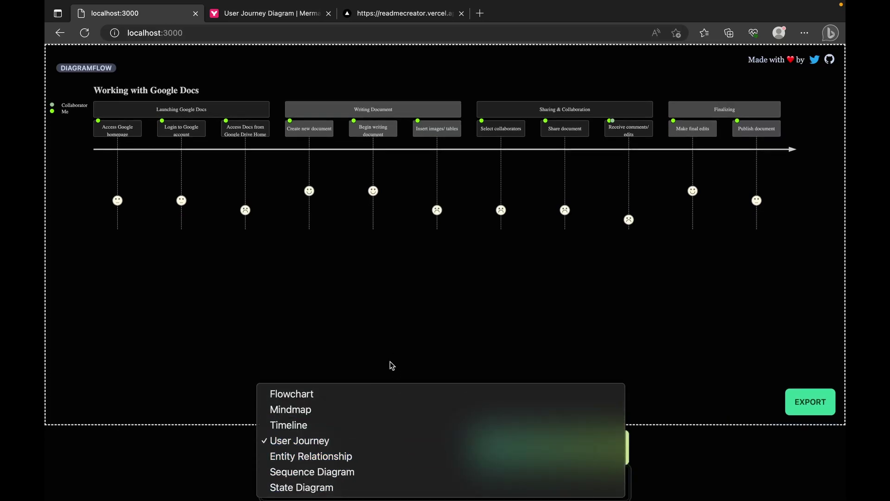
{"action": "left_click", "coordinate": [353, 457]}
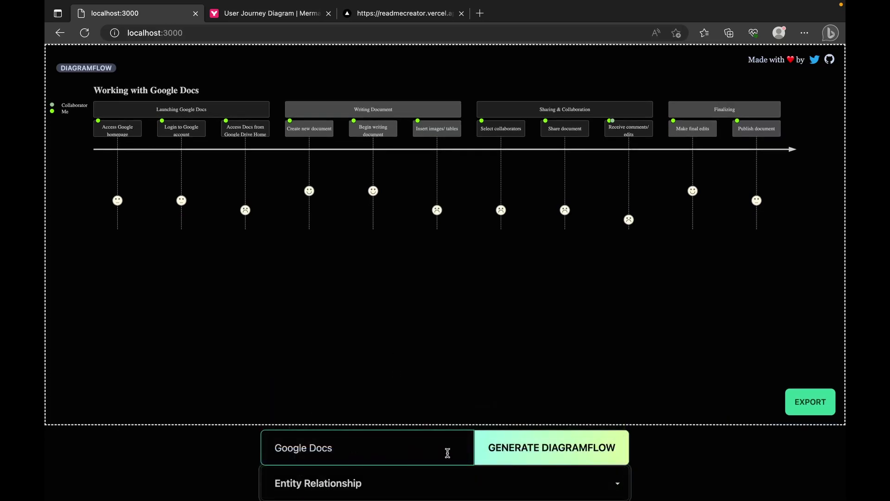
{"action": "left_click", "coordinate": [549, 454]}
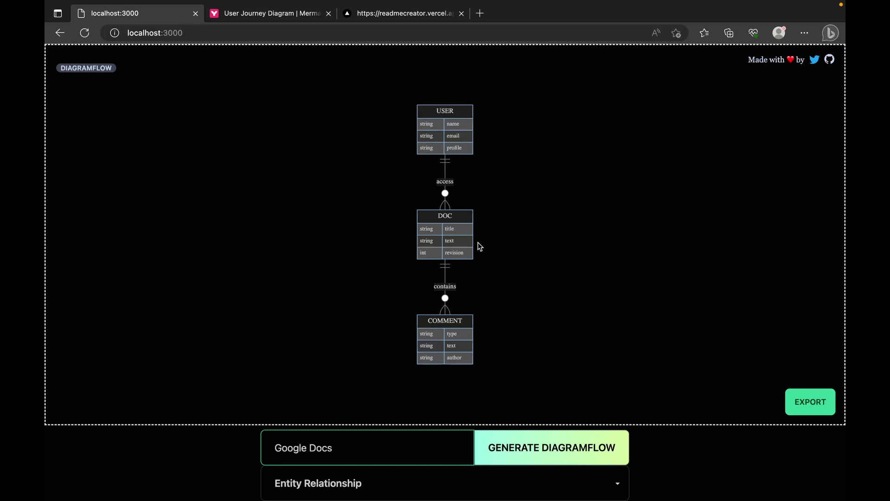
Step: Switch to Sequence Diagram and generate the user–GoogleDocs open, write and save exchange
{"action": "left_click", "coordinate": [462, 483]}
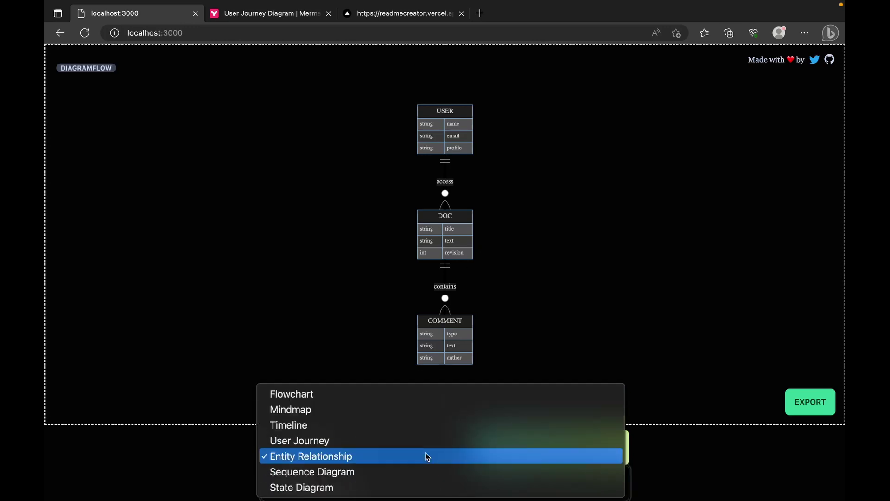
{"action": "left_click", "coordinate": [384, 474]}
{"action": "left_click", "coordinate": [575, 452]}
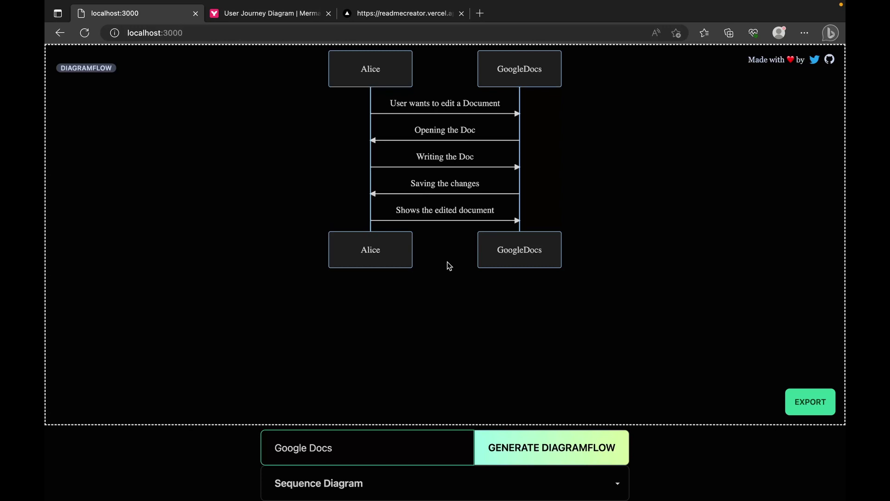
Step: Generate the Google Docs State Diagram with Open and Close states and show its export options
{"action": "left_click", "coordinate": [430, 483]}
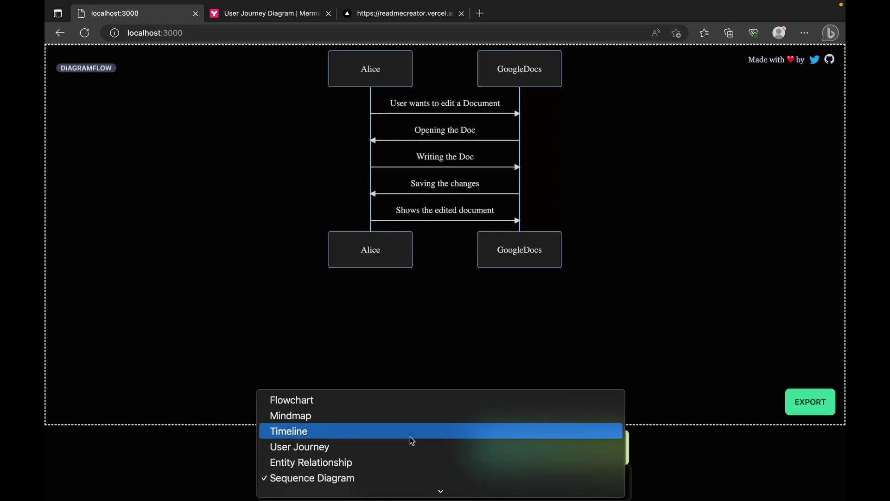
{"action": "left_click", "coordinate": [377, 487]}
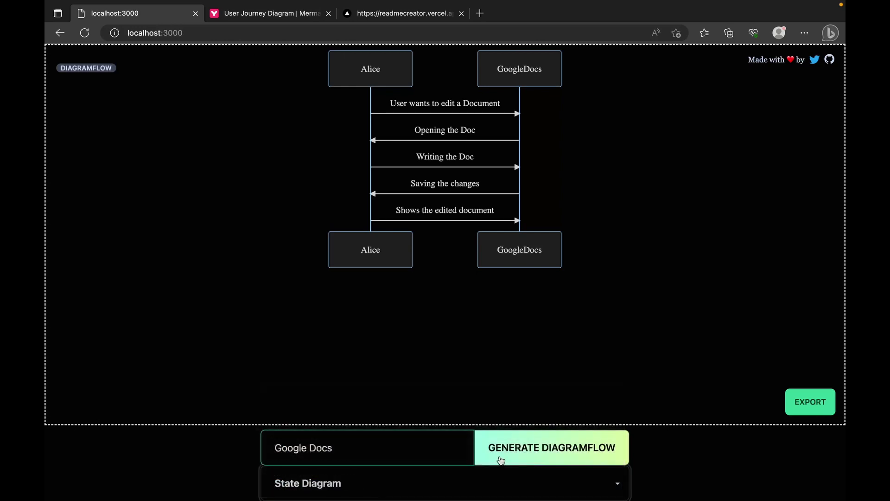
{"action": "left_click", "coordinate": [554, 449]}
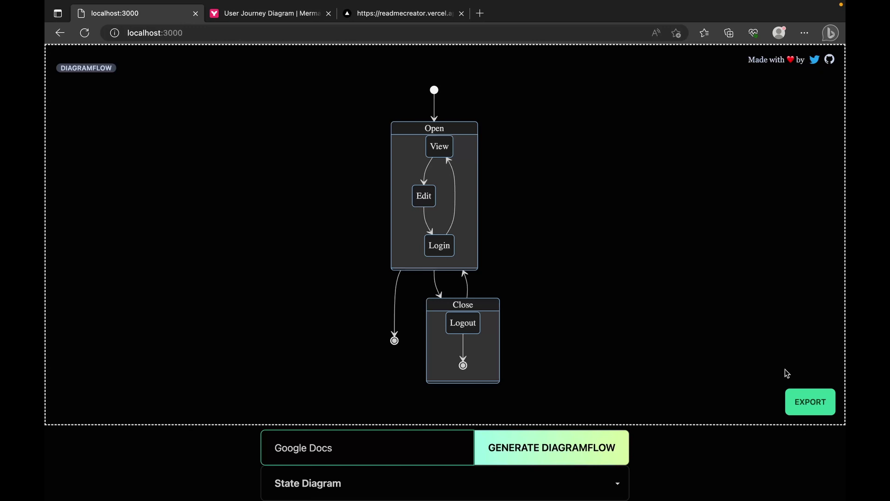
{"action": "left_click", "coordinate": [807, 406]}
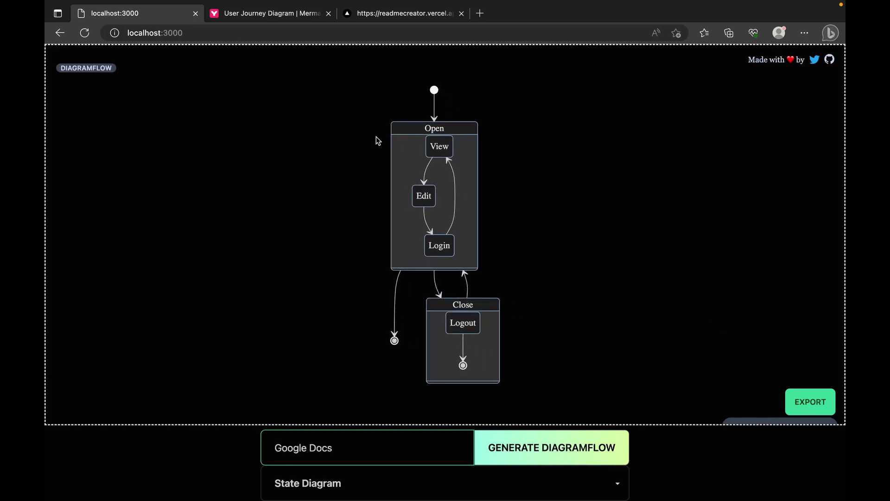
Step: Reset the app and generate a Timeline diagram with the prompt 'Google Drive'
{"action": "left_click", "coordinate": [85, 32]}
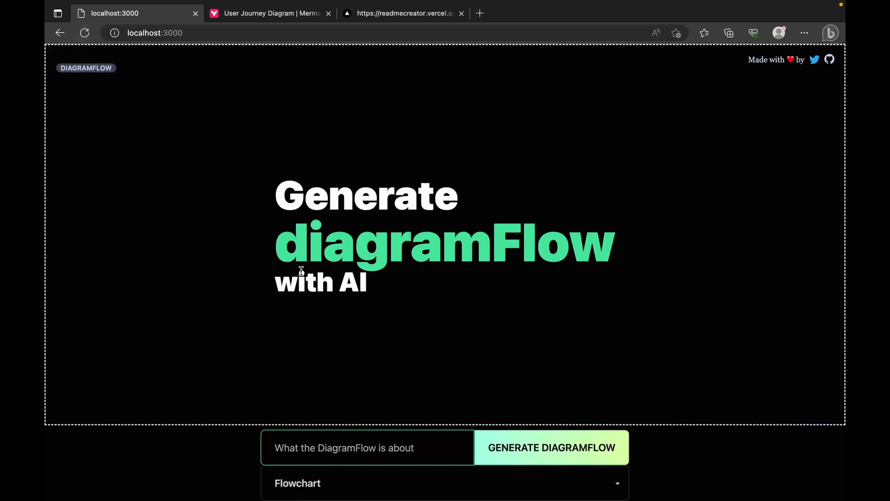
{"action": "left_click", "coordinate": [374, 481]}
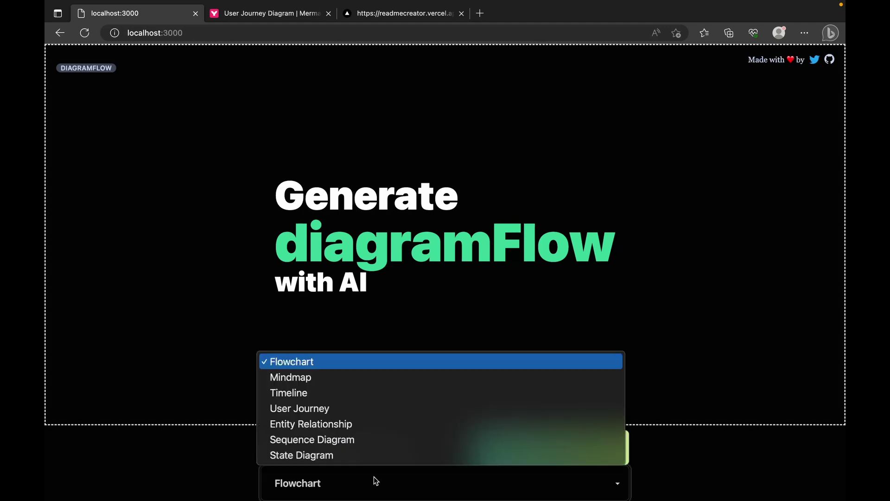
{"action": "left_click", "coordinate": [318, 394]}
{"action": "left_click", "coordinate": [339, 448]}
{"action": "type", "text": "G"}
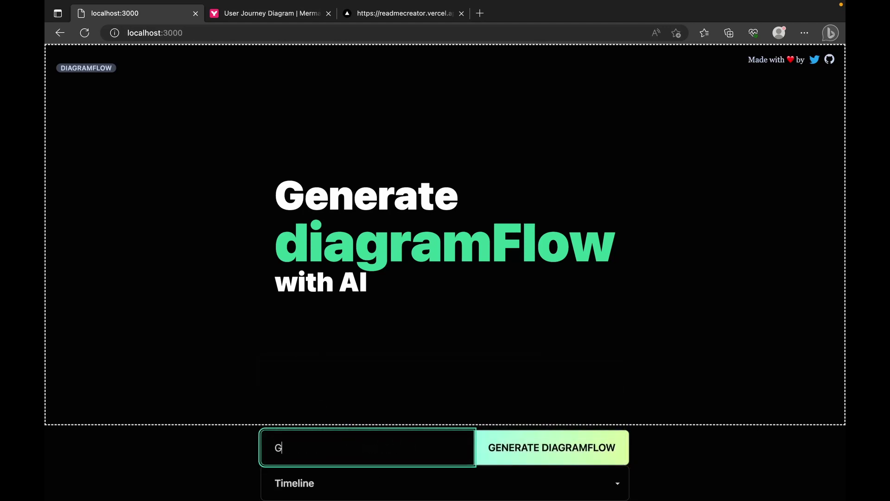
{"action": "type", "text": "oogle Drive"}
{"action": "left_click", "coordinate": [524, 461]}
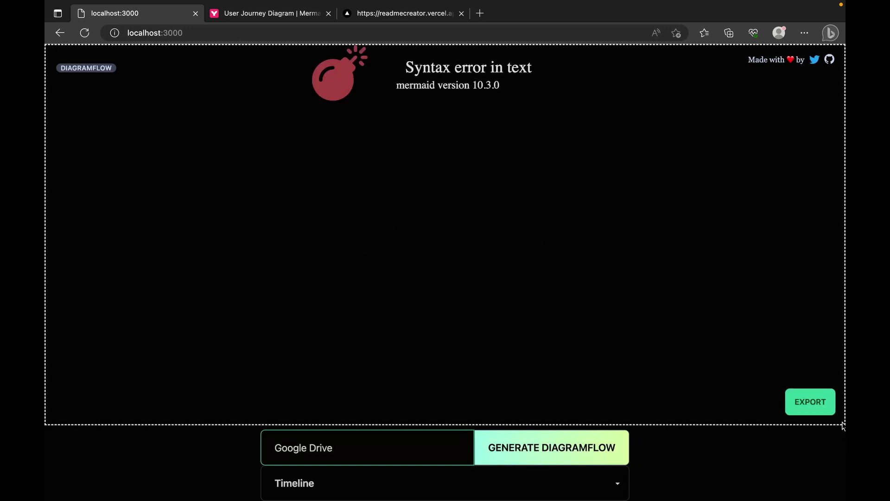
Step: Correct the end of the prompt so it reads 'Google Drive'
{"action": "left_click", "coordinate": [332, 447]}
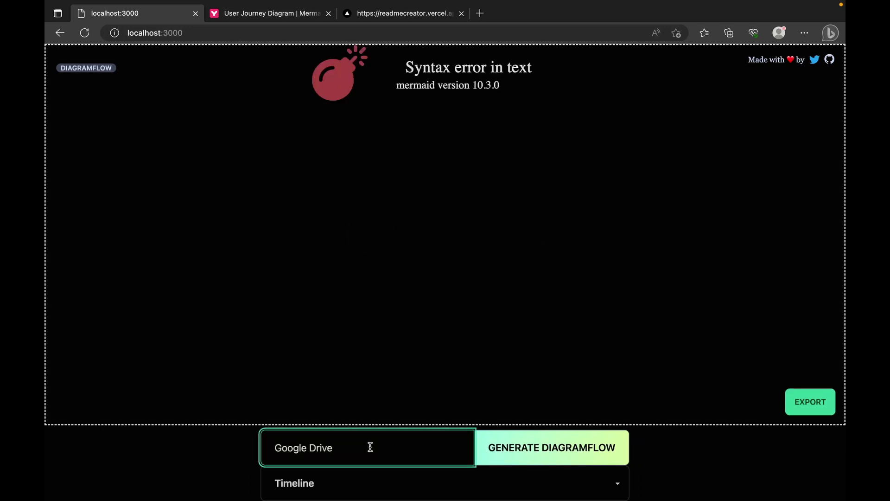
{"action": "key", "text": "BackSpace"}
{"action": "key", "text": "BackSpace"}
{"action": "key", "text": "BackSpace"}
{"action": "key", "text": "BackSpace"}
{"action": "type", "text": "rive"}
{"action": "left_click", "coordinate": [383, 489]}
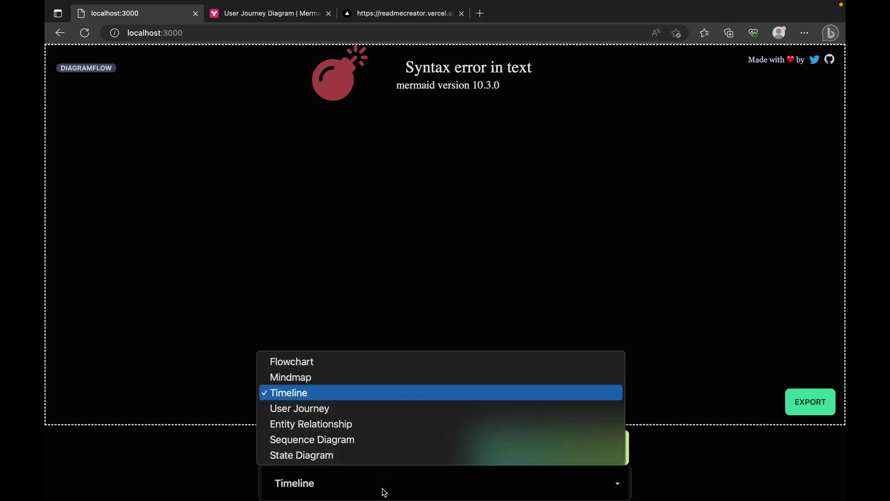
Step: Generate the 'Accessing Google Drive' User Journey and show its Copy Mermaid Code and SVG export choices
{"action": "left_click", "coordinate": [349, 408]}
{"action": "left_click", "coordinate": [542, 446]}
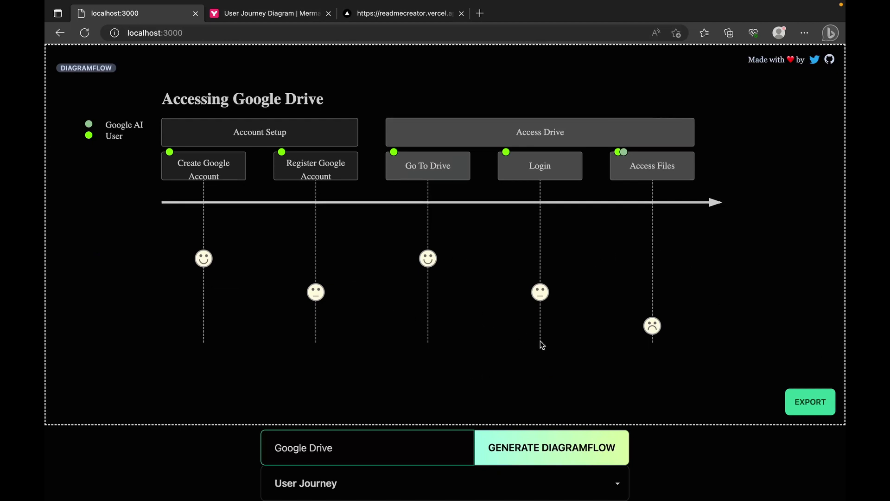
{"action": "left_click", "coordinate": [818, 400]}
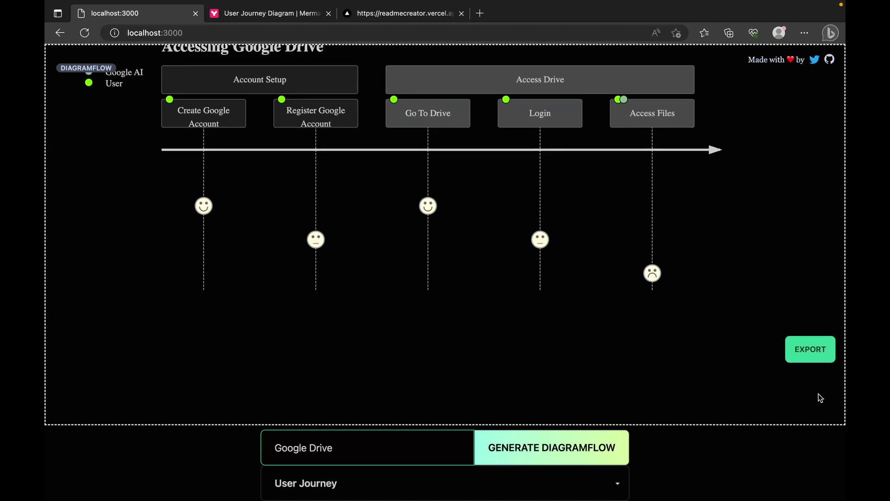
{"action": "left_click", "coordinate": [811, 362]}
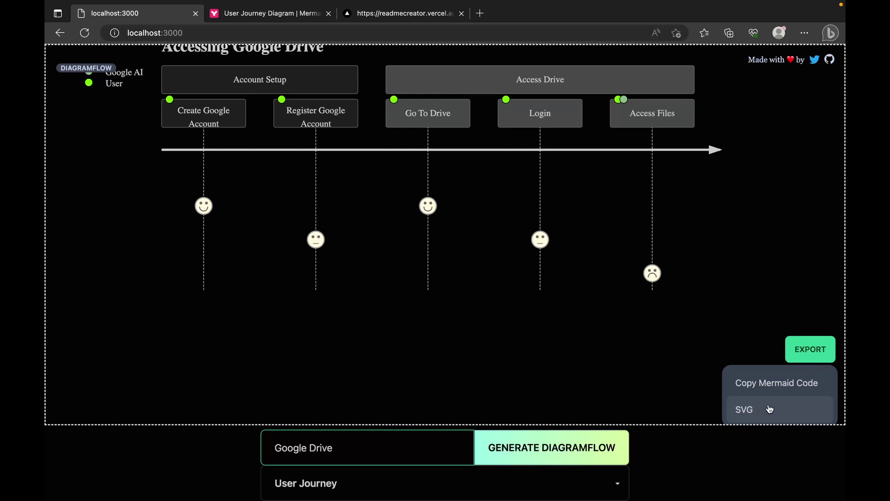
Step: Export the diagram as google-drive.svg and open the downloaded file in a new tab
{"action": "left_click", "coordinate": [769, 409]}
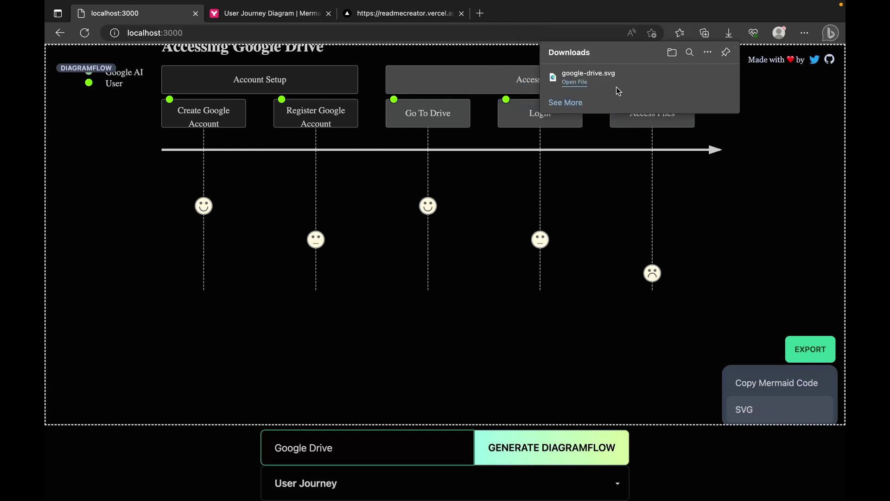
{"action": "left_click", "coordinate": [575, 82]}
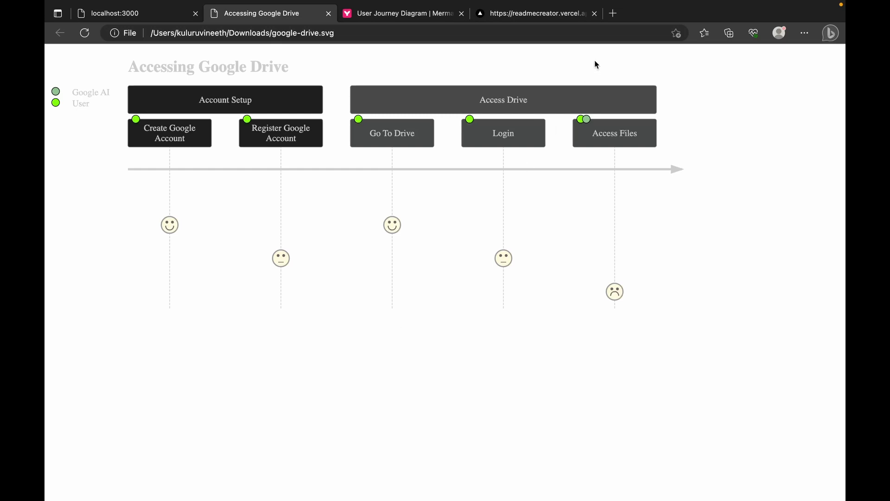
Step: Close the google-drive.svg preview and switch to the User Journey Diagram | Mermaid tab
{"action": "left_click", "coordinate": [329, 14]}
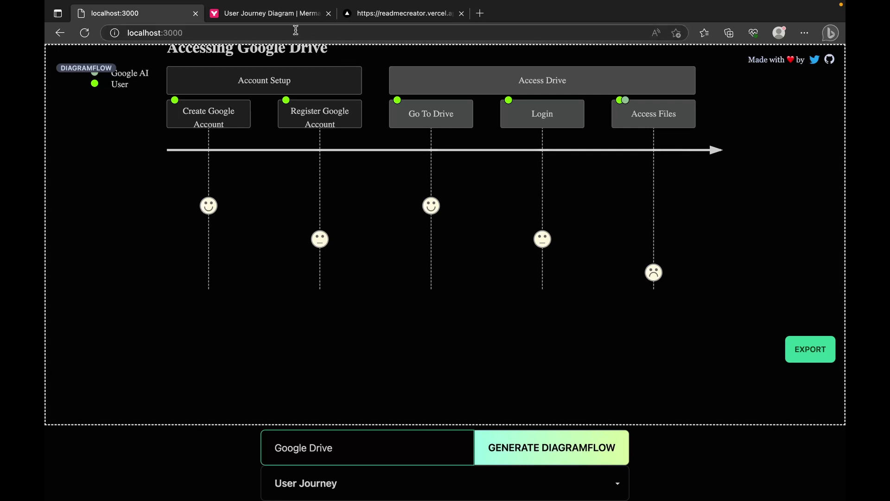
{"action": "left_click", "coordinate": [264, 15]}
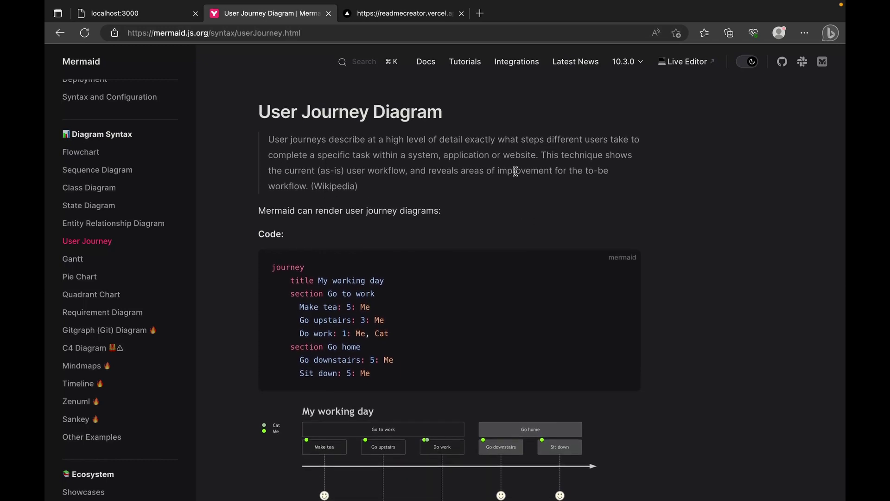
Step: Open About Mermaid from the sidebar in a new tab, view it, then return to User Journey Diagram
{"action": "scroll", "coordinate": [182, 145], "scroll_direction": "up", "scroll_amount": 2}
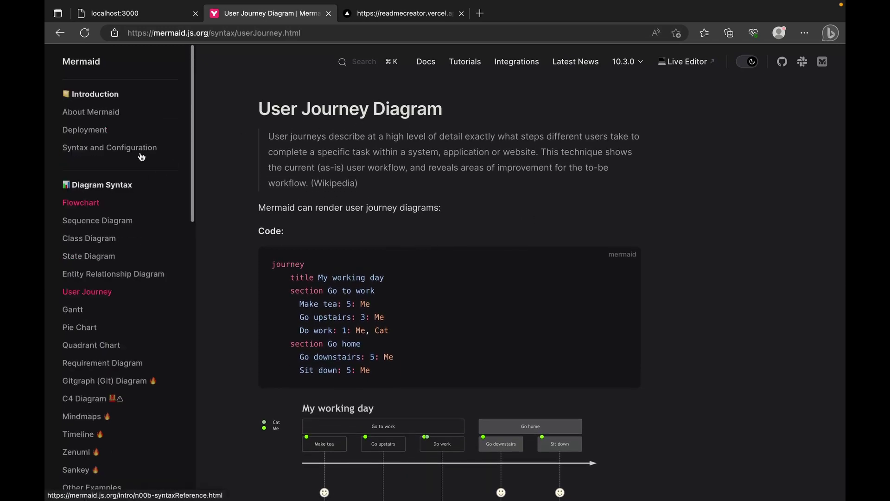
{"action": "right_click", "coordinate": [94, 113]}
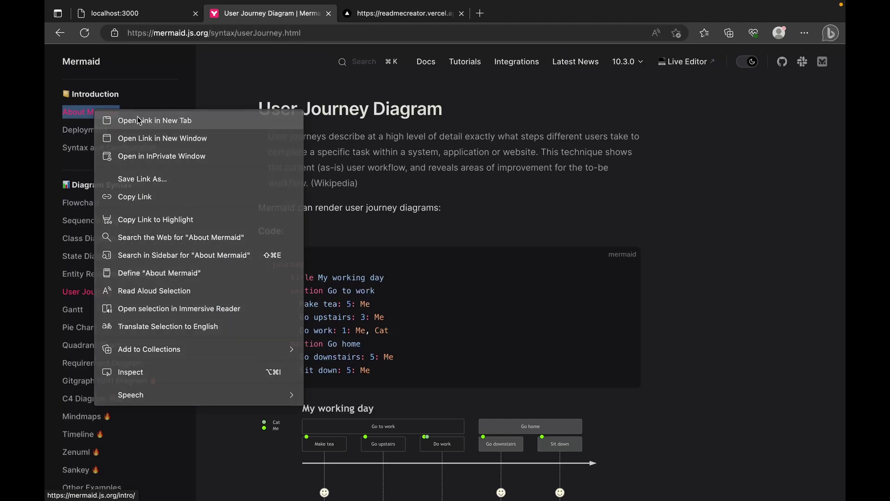
{"action": "left_click", "coordinate": [138, 119]}
{"action": "left_click", "coordinate": [395, 16]}
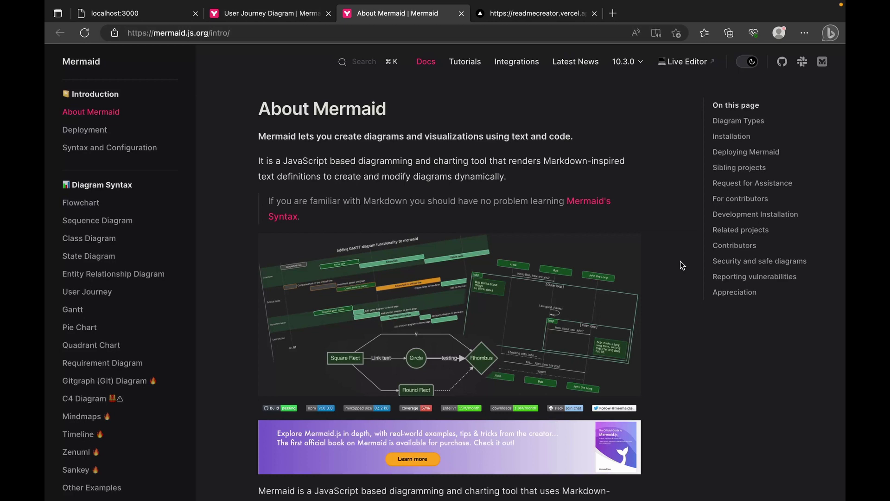
{"action": "left_click", "coordinate": [279, 13]}
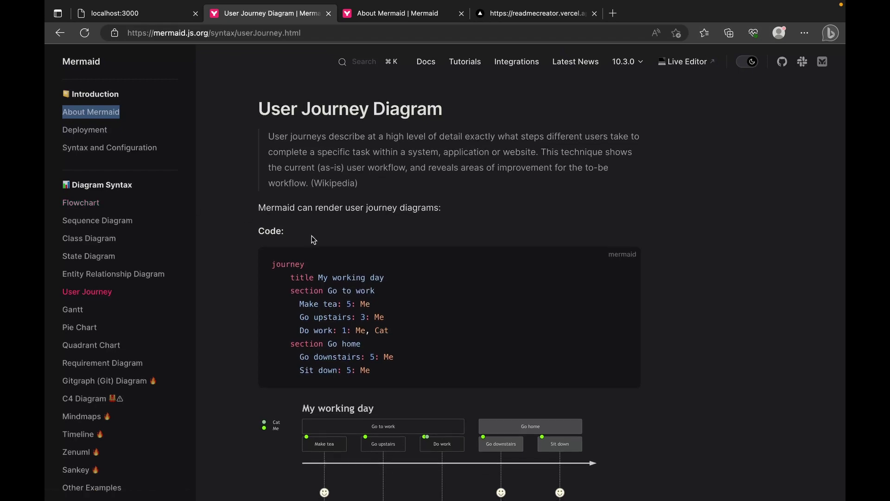
Step: Scroll through the journey example code, then switch to the readmeCreator editor showing the Mindmap section
{"action": "scroll", "coordinate": [312, 236], "scroll_direction": "down", "scroll_amount": 2}
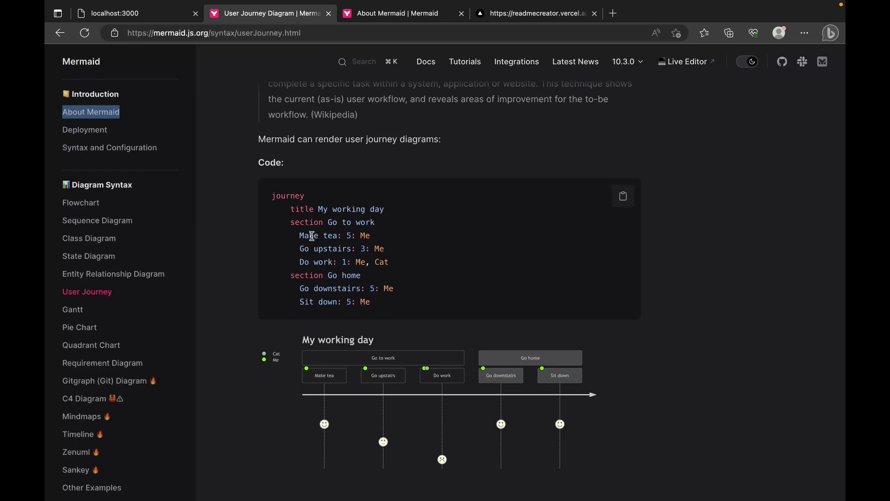
{"action": "scroll", "coordinate": [312, 236], "scroll_direction": "up", "scroll_amount": 2}
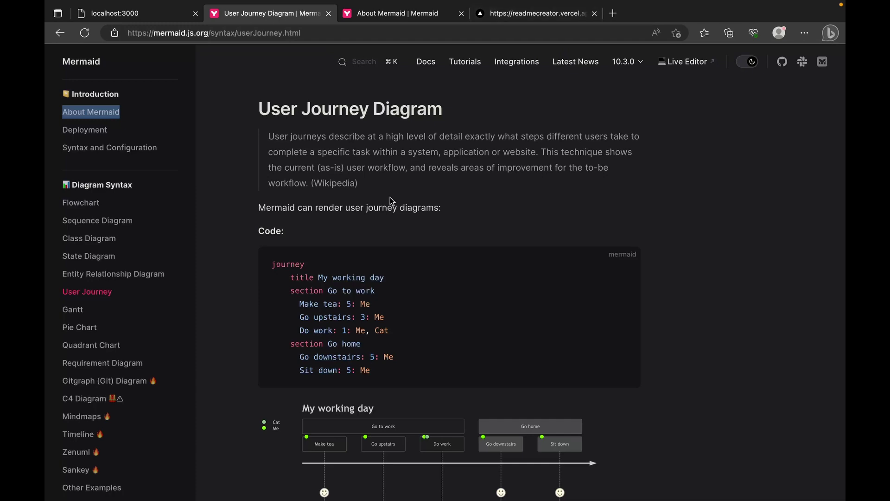
{"action": "left_click", "coordinate": [515, 17]}
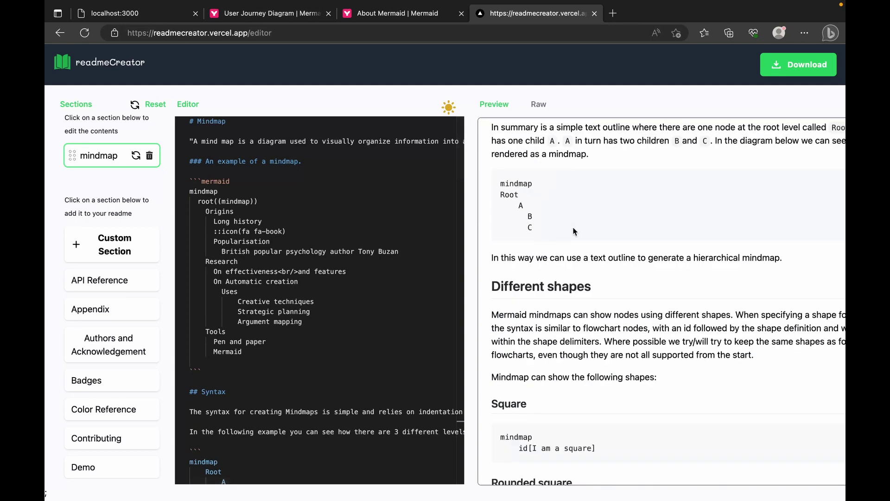
Step: Glance at the About Mermaid tab, then go back to the User Journey Diagram page
{"action": "left_click", "coordinate": [407, 15]}
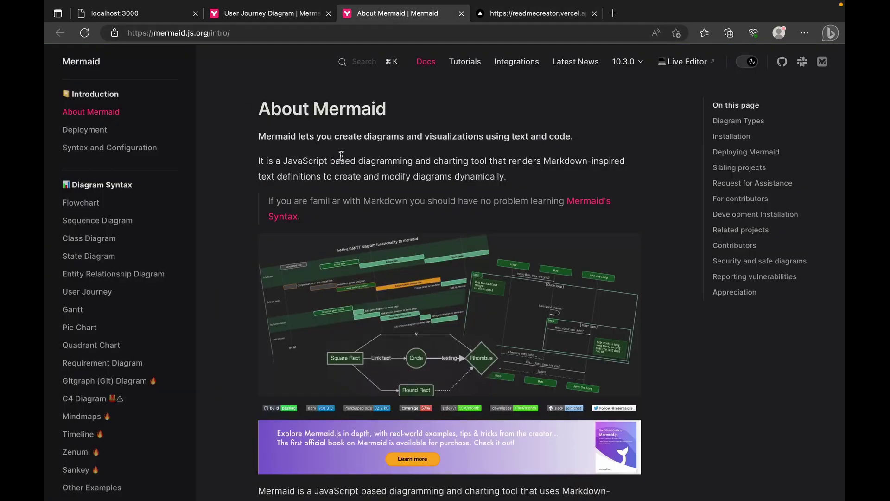
{"action": "left_click", "coordinate": [269, 15]}
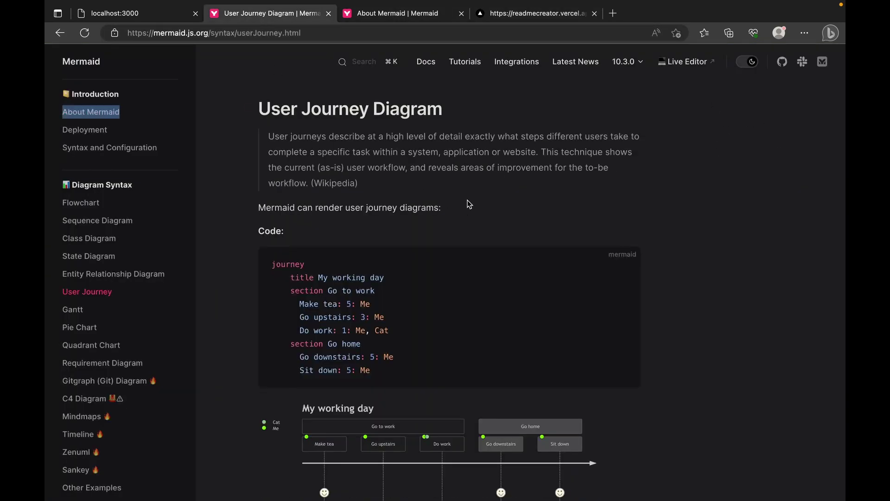